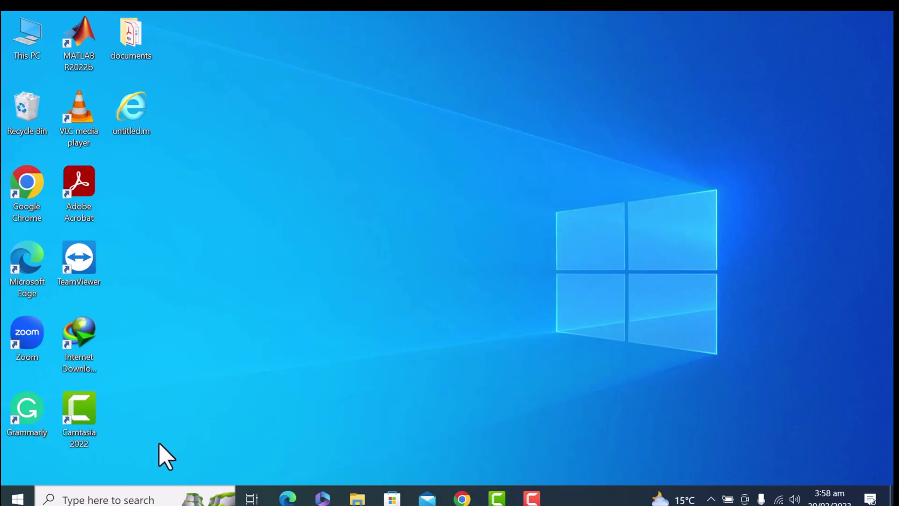
Step: Launch Excel from the Start menu's app list to get a blank Book1 workbook
left_click(19, 499)
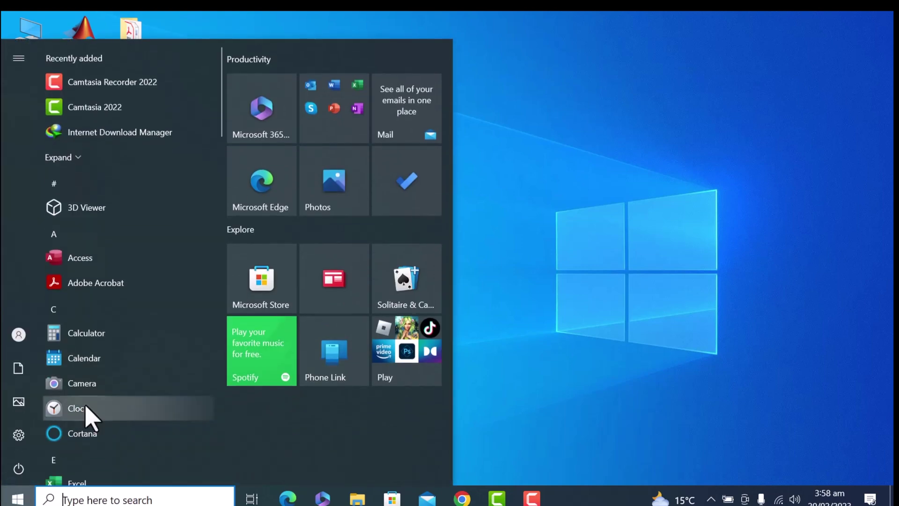
scroll(87, 412, "down", 3)
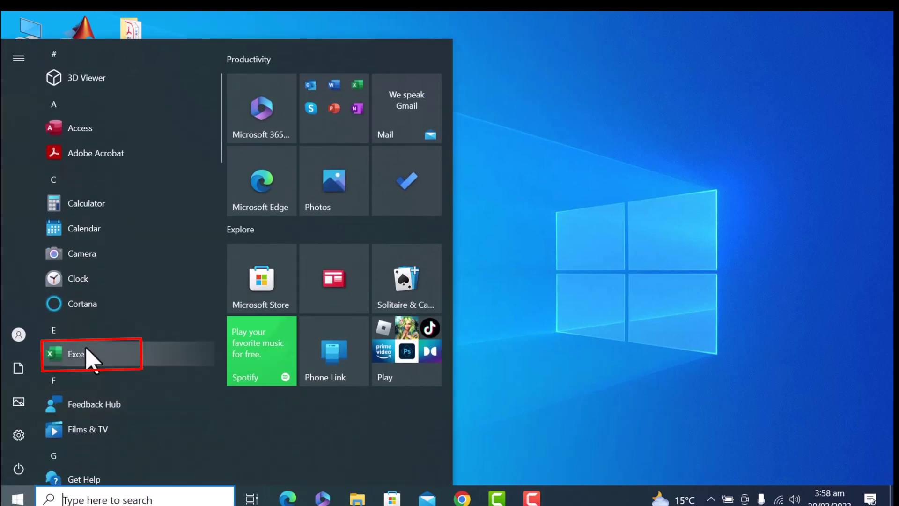
left_click(86, 348)
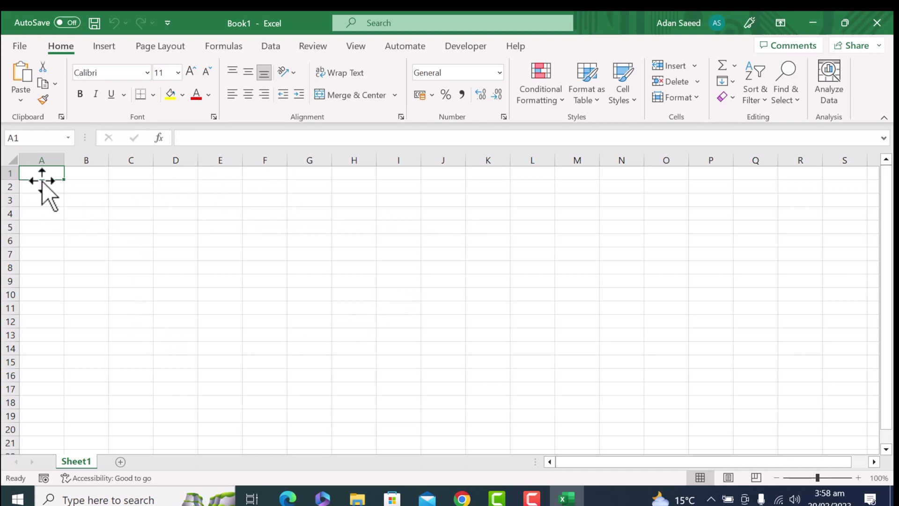
left_click(94, 175)
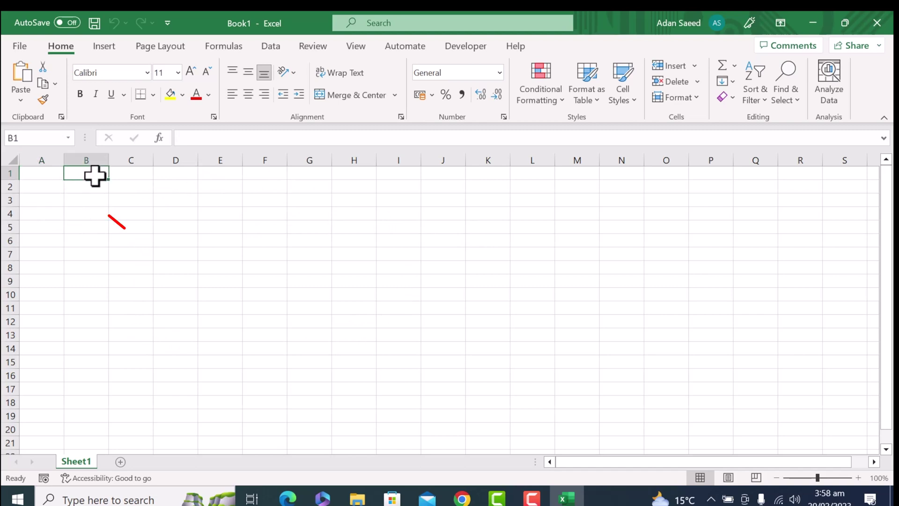
left_click(44, 176)
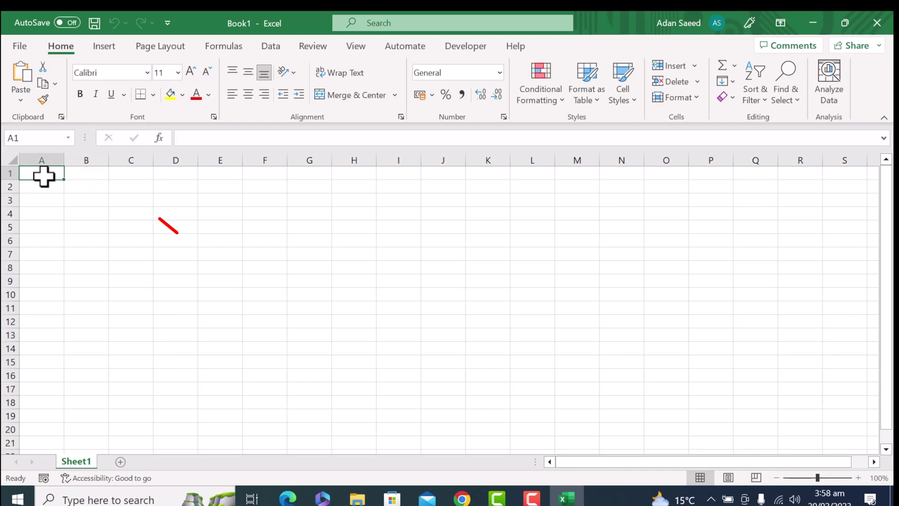
left_click(27, 137)
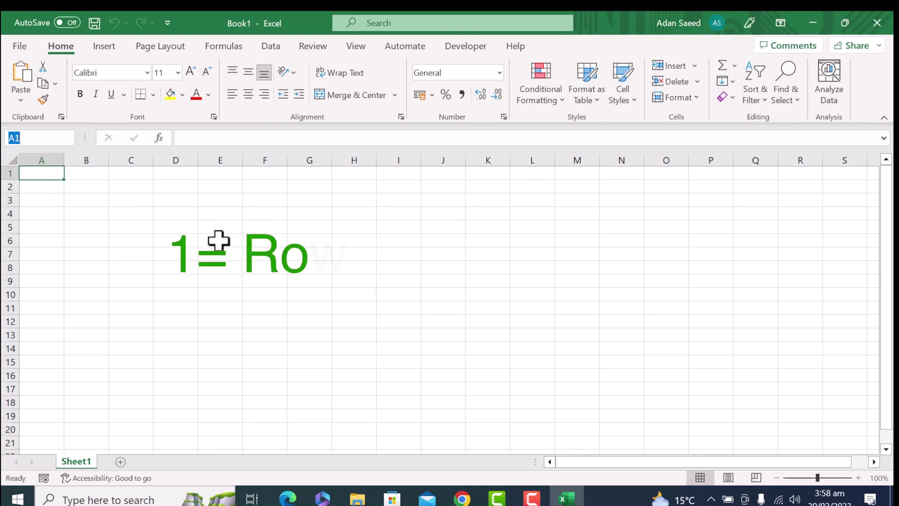
left_click(219, 241)
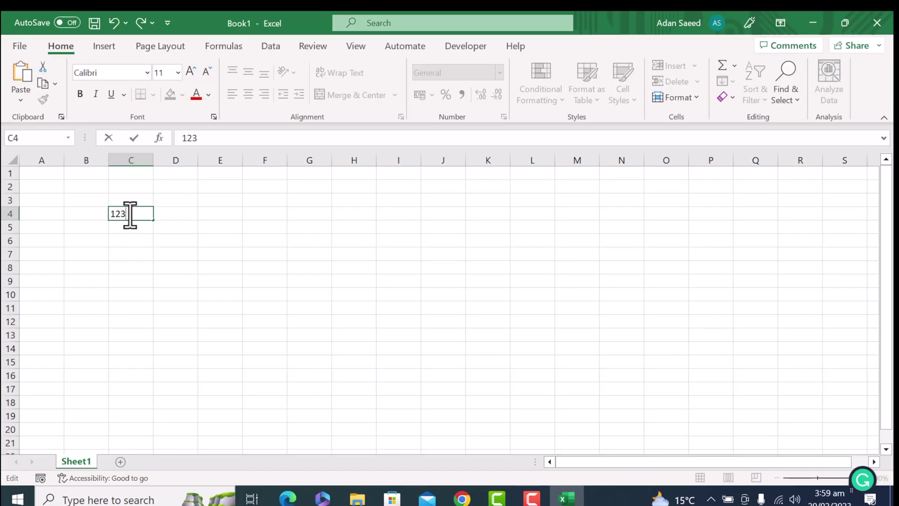
Step: Enlarge the 123 in C4 to size 12, trying Abadi and Calibri Light before settling on Calibri
double_click(130, 215)
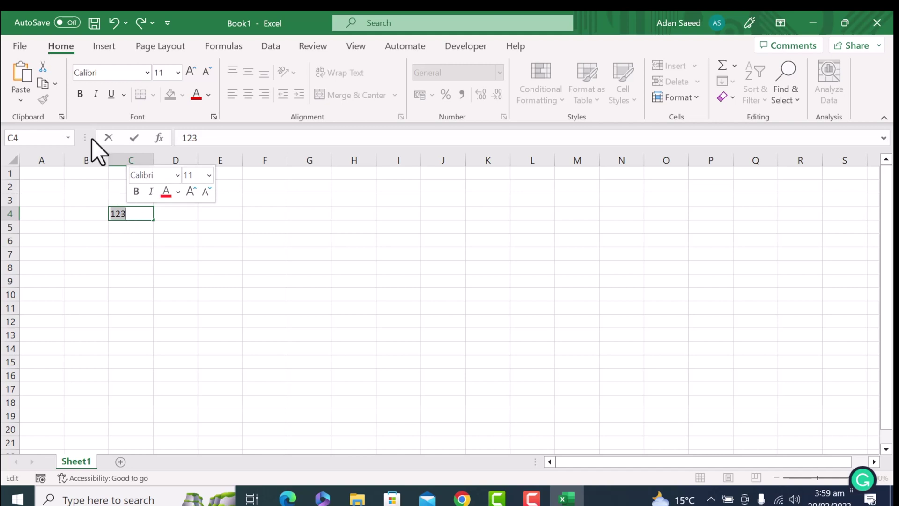
left_click(189, 73)
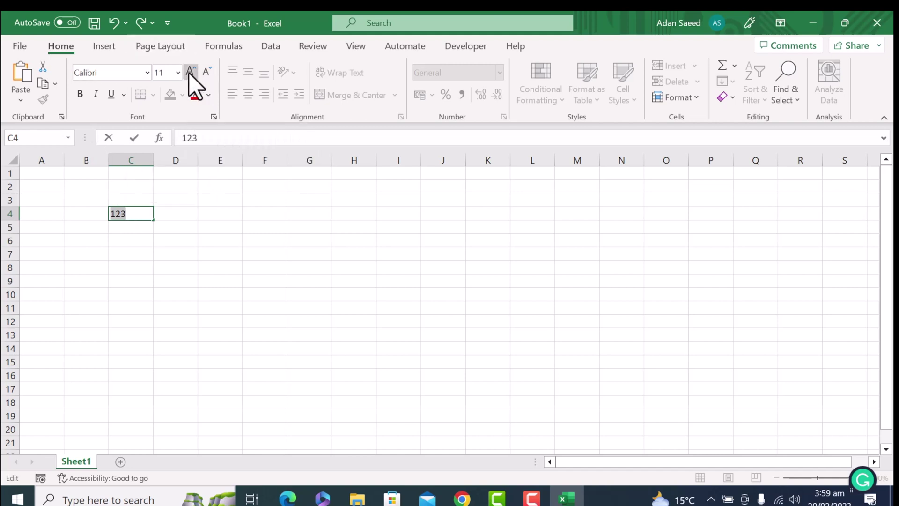
left_click(146, 72)
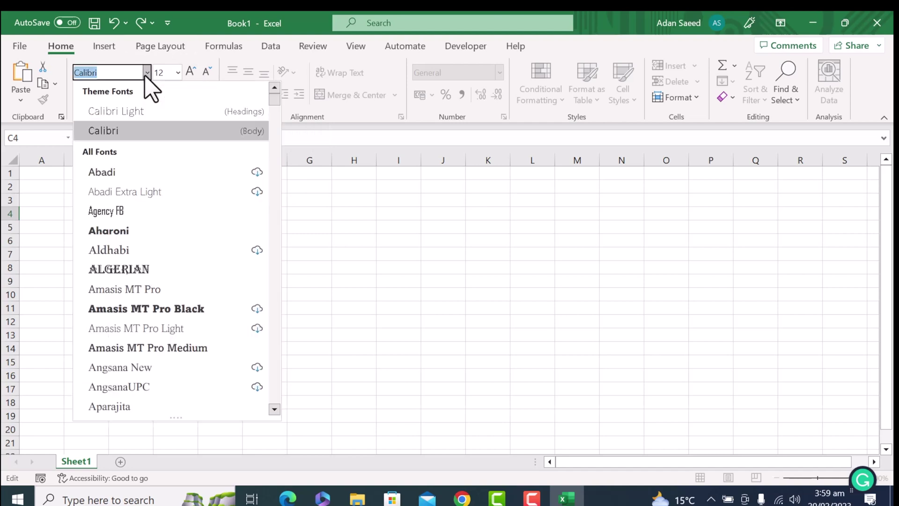
left_click(147, 173)
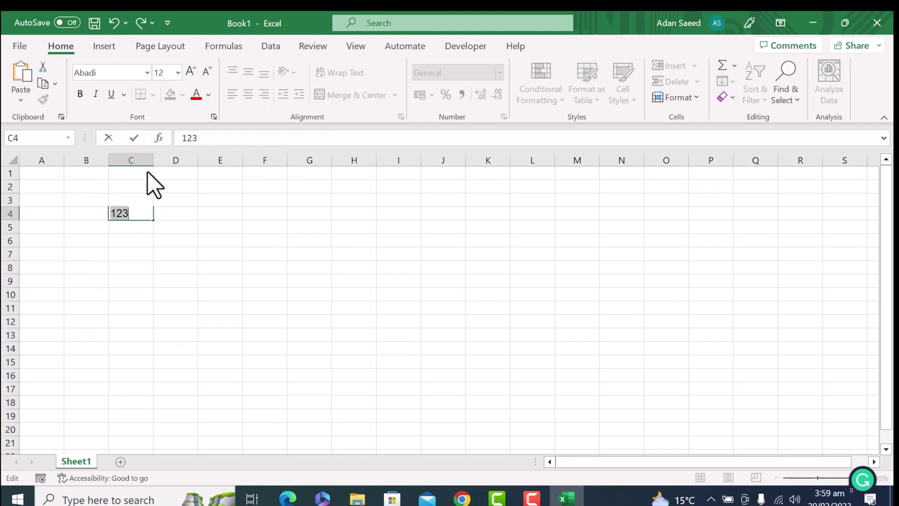
left_click(147, 72)
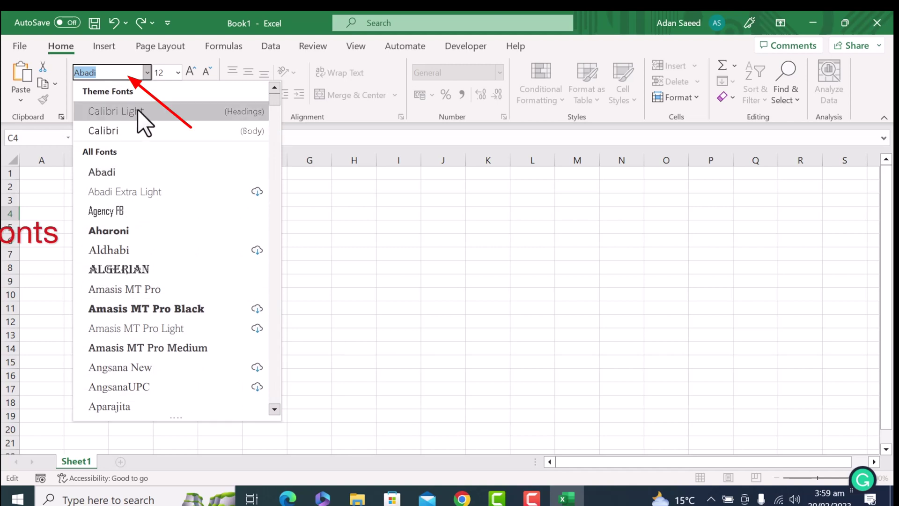
left_click(140, 111)
left_click(147, 73)
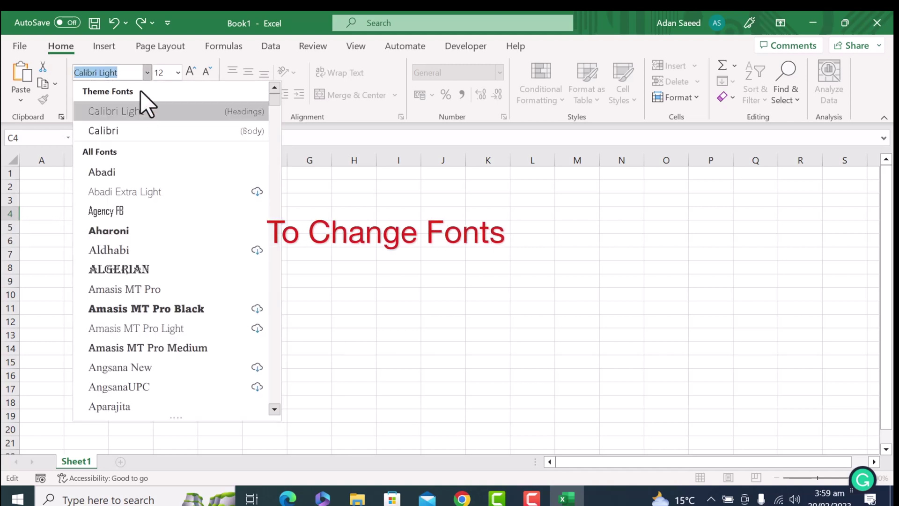
left_click(143, 133)
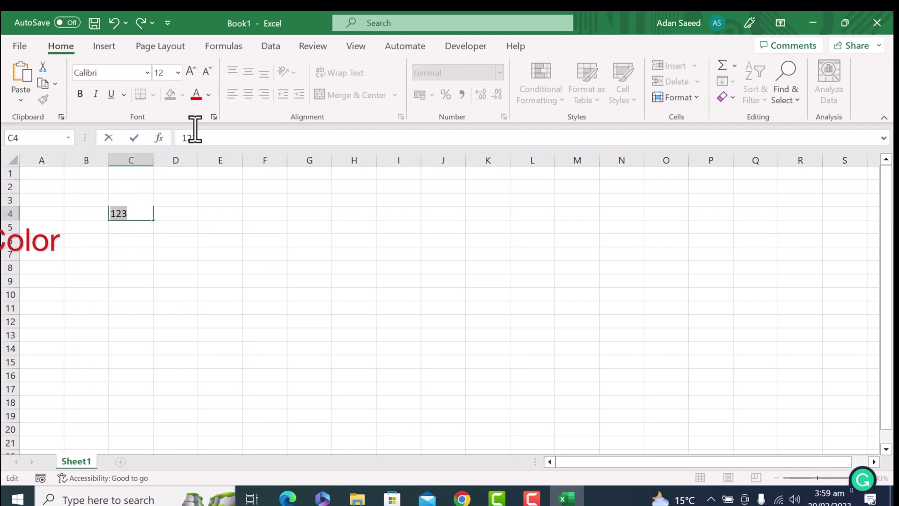
Step: Apply a font colour swatch to the 123 in C4, then reselect C4 and bring up the fill colours
left_click(209, 95)
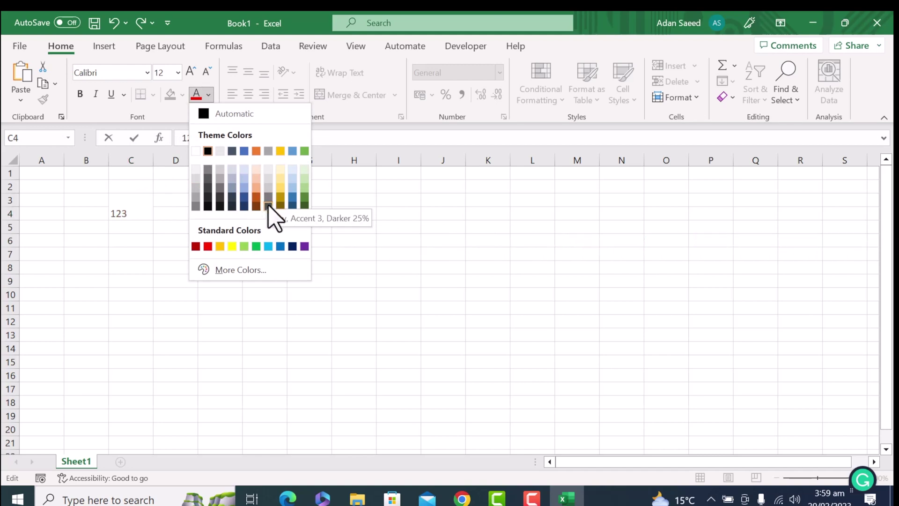
left_click(253, 176)
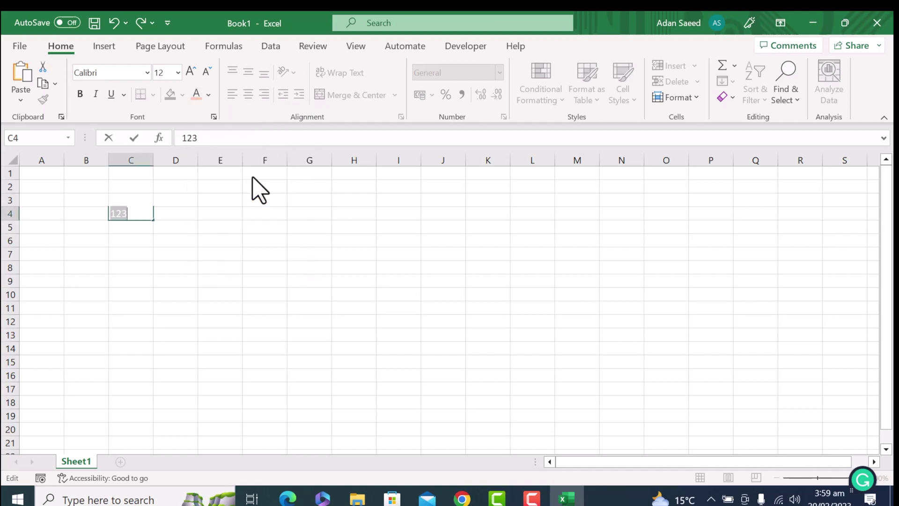
left_click(181, 211)
left_click(136, 213)
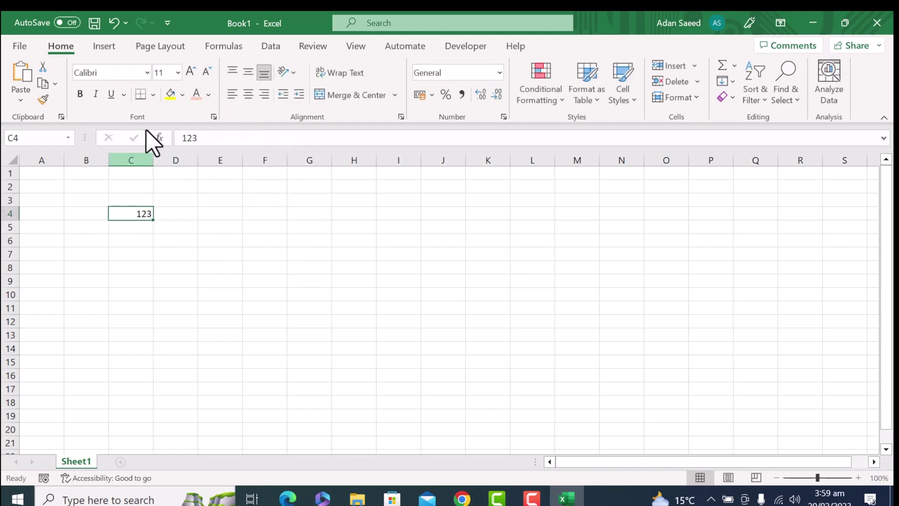
left_click(183, 94)
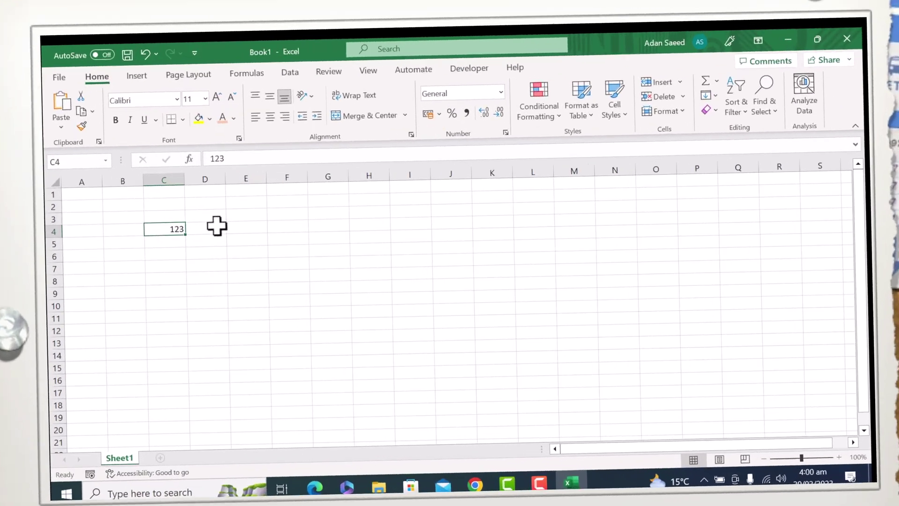
Step: Enter =sum in cell E5, which displays #NAME?, then bring up the Insert options
left_click(258, 247)
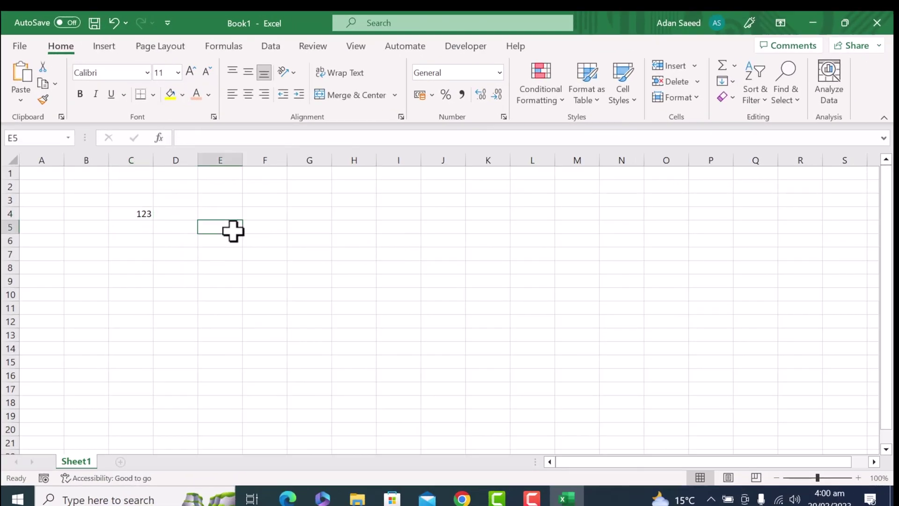
type("=")
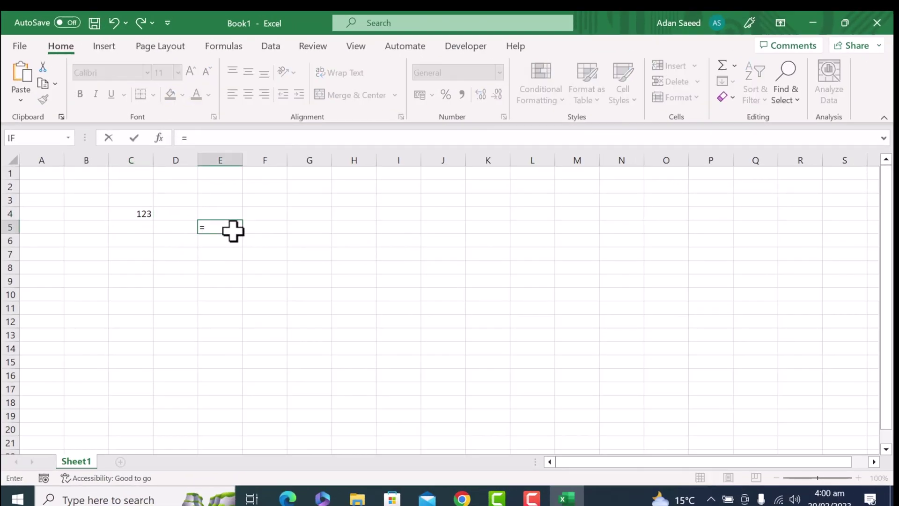
type("sum")
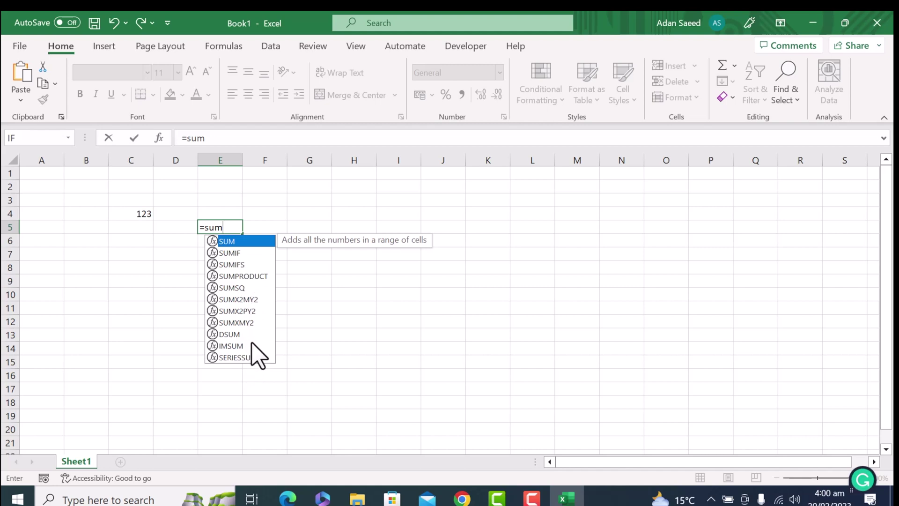
left_click(307, 181)
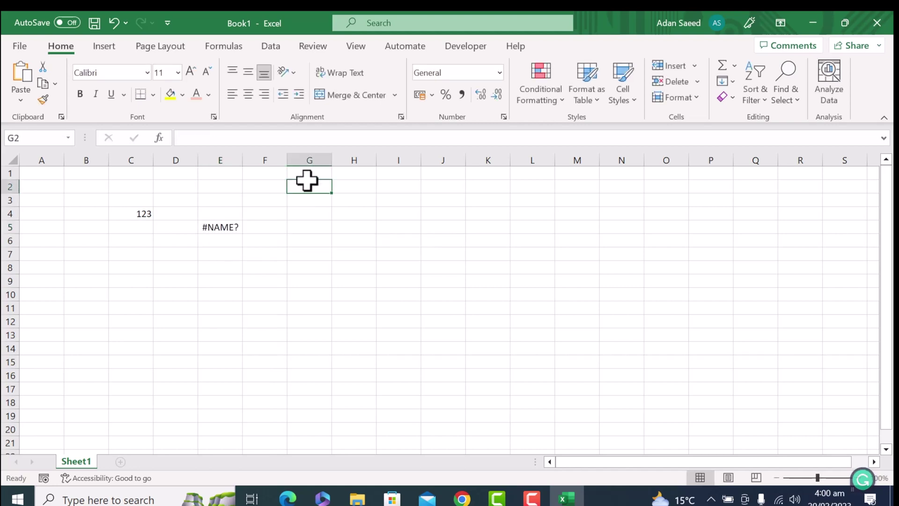
left_click(105, 47)
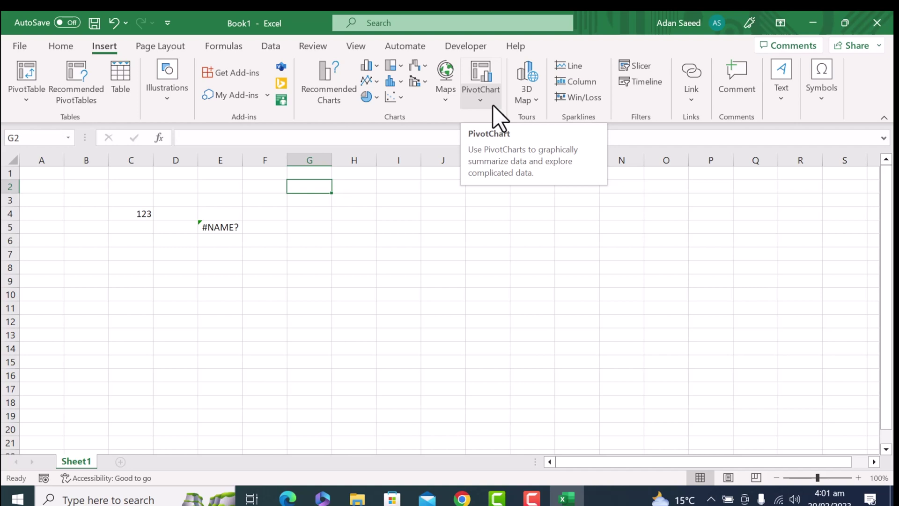
Step: Browse the Page Layout, Formulas, Automate, View and Review tabs, then select cell G3
left_click(152, 46)
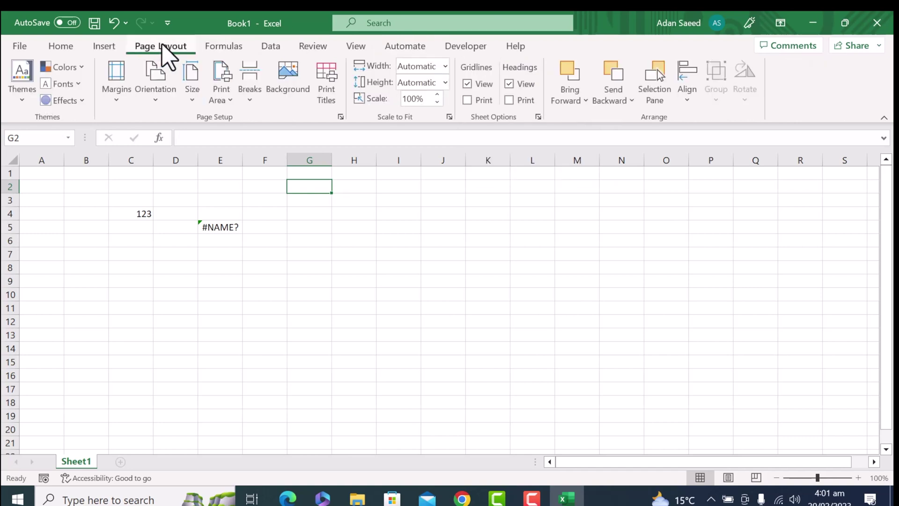
left_click(222, 46)
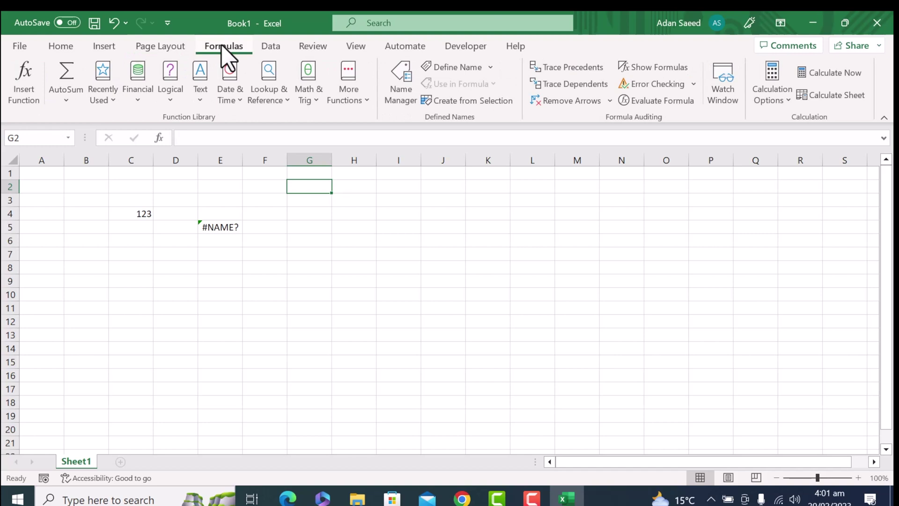
left_click(395, 48)
left_click(354, 50)
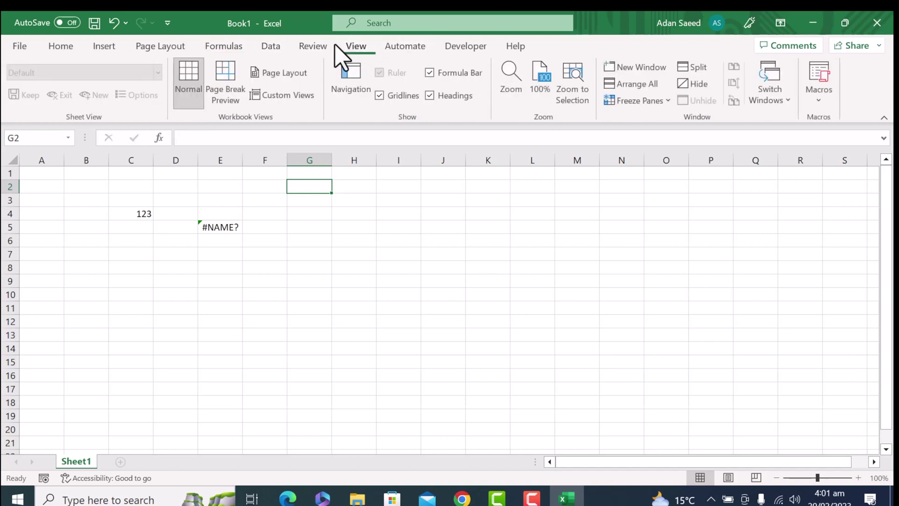
left_click(319, 54)
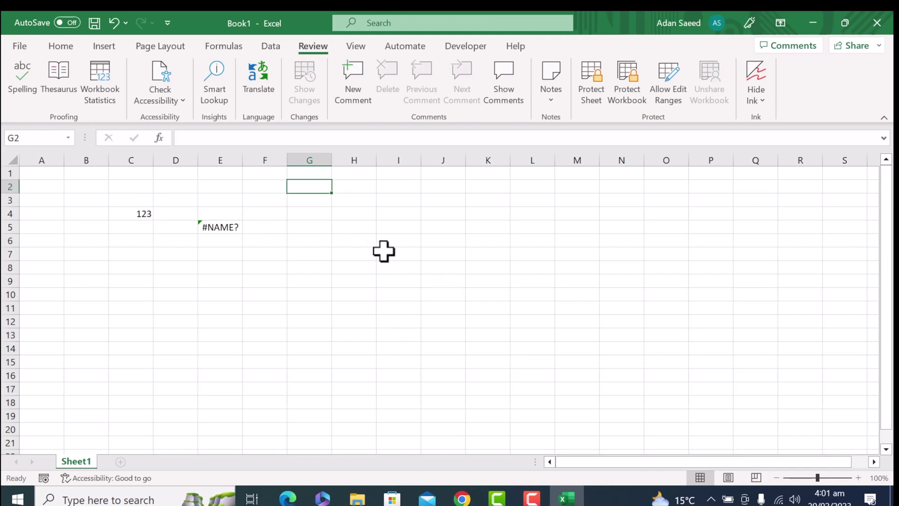
left_click(317, 204)
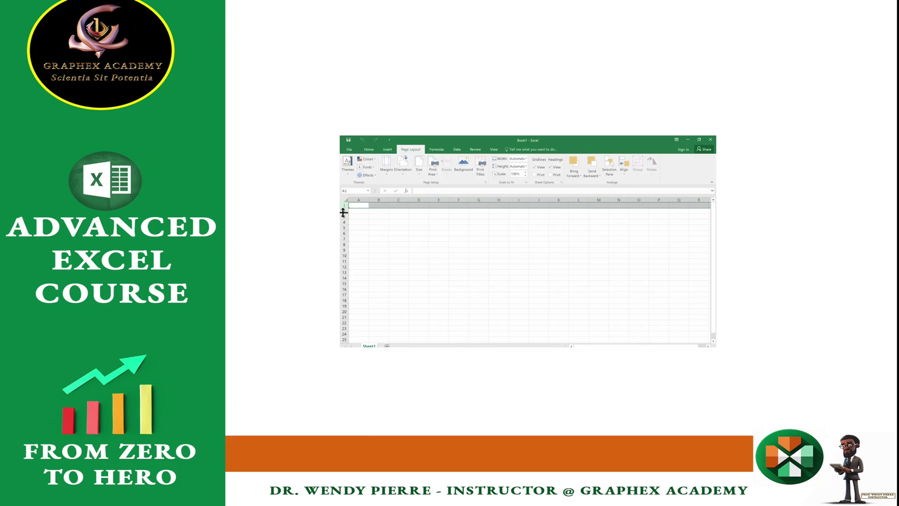
Step: Select whole row 4, column B, row 3 and column A in turn
left_click(343, 215)
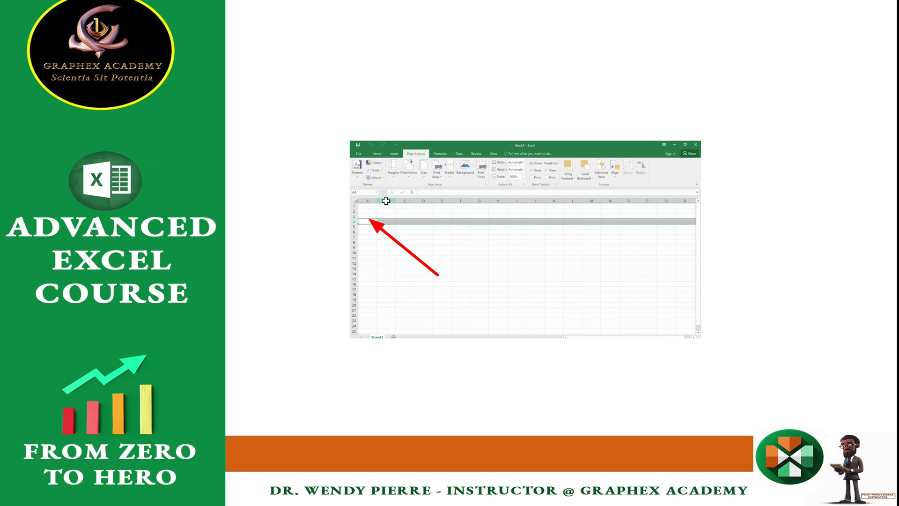
left_click(386, 201)
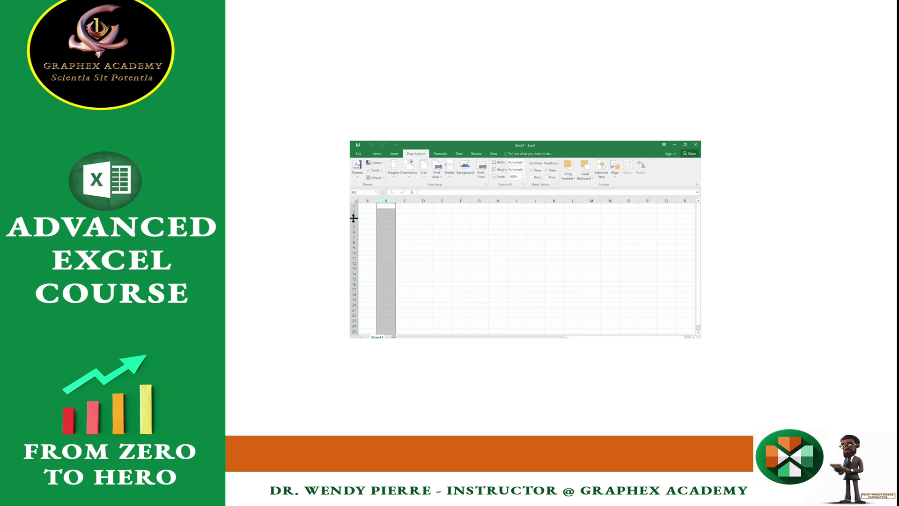
left_click(352, 216)
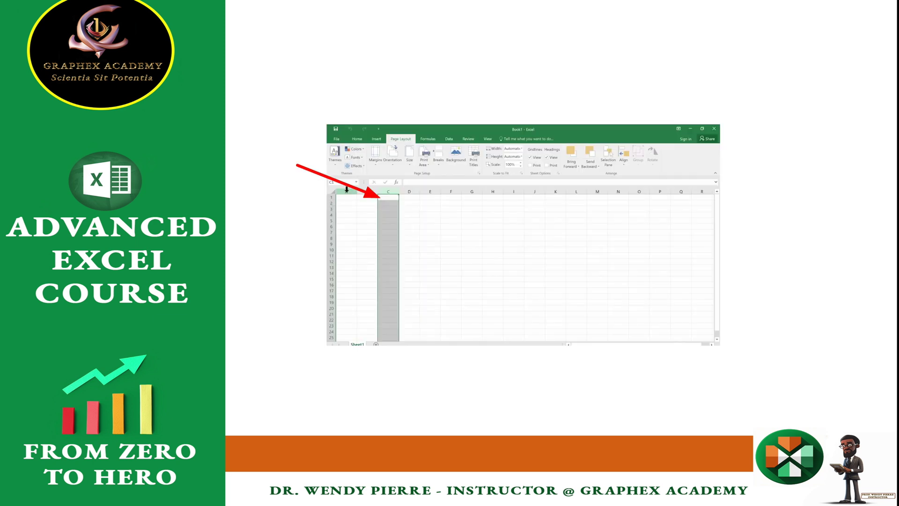
left_click(367, 201)
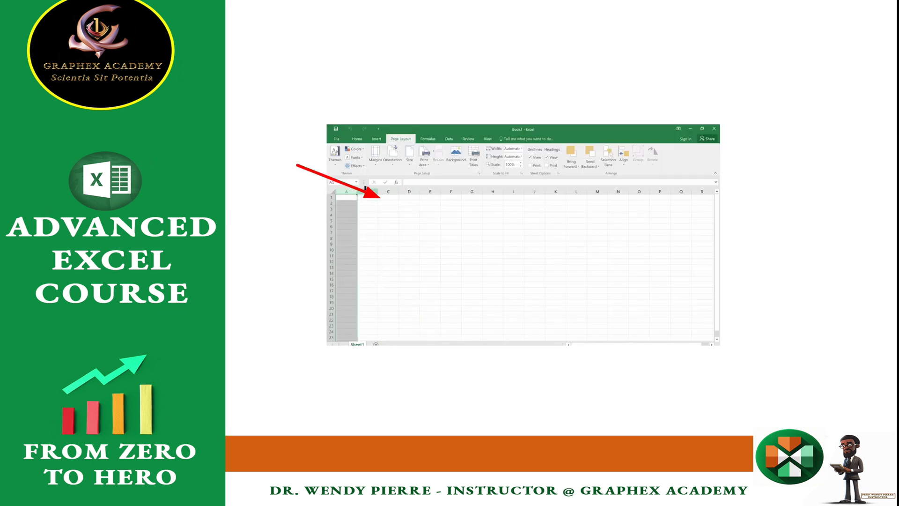